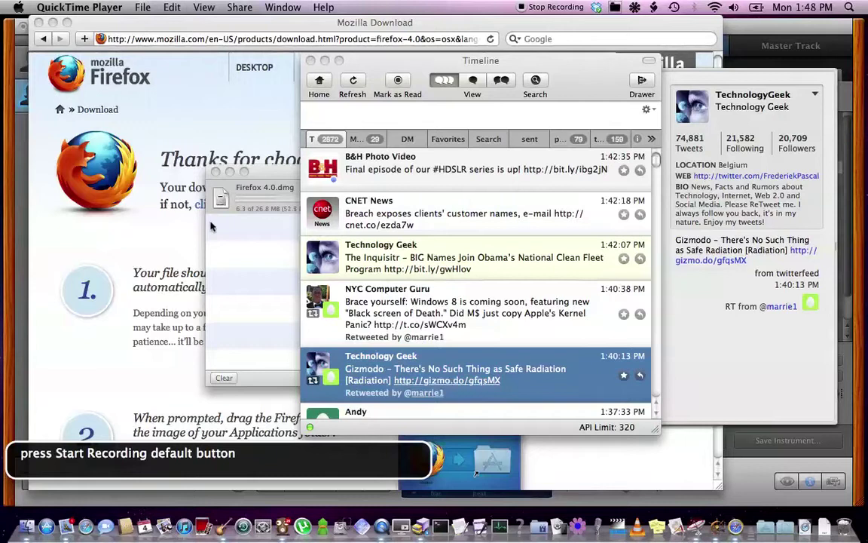
Switch to Safari with the VoiceOver Application Chooser, close the downloads list and read the page.
{"action": "key", "text": "ctrl+alt+F1"}
{"action": "key", "text": "ctrl+alt+F1"}
{"action": "type", "text": "saf"}
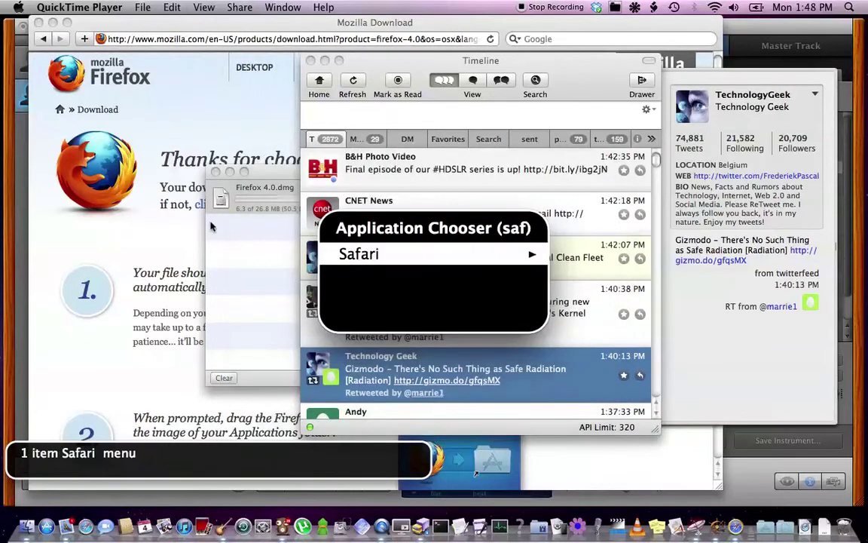
{"action": "key", "text": "Return"}
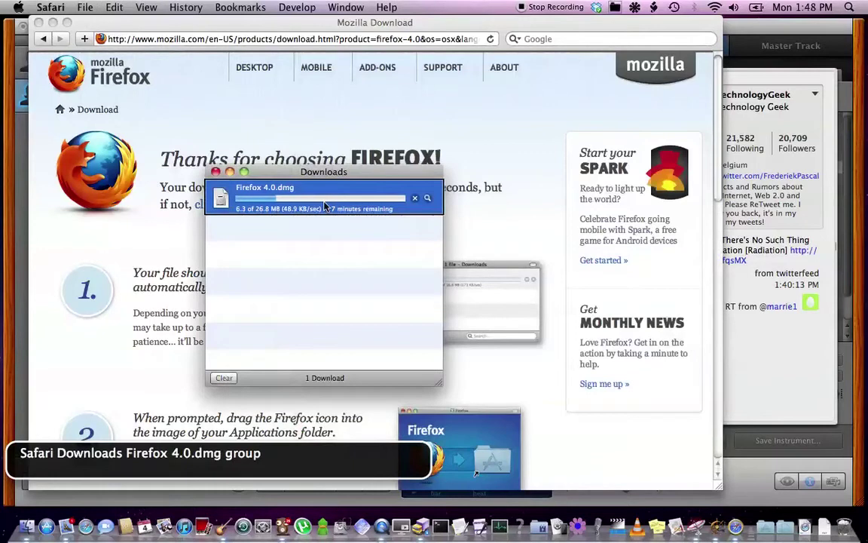
{"action": "key", "text": "super+w"}
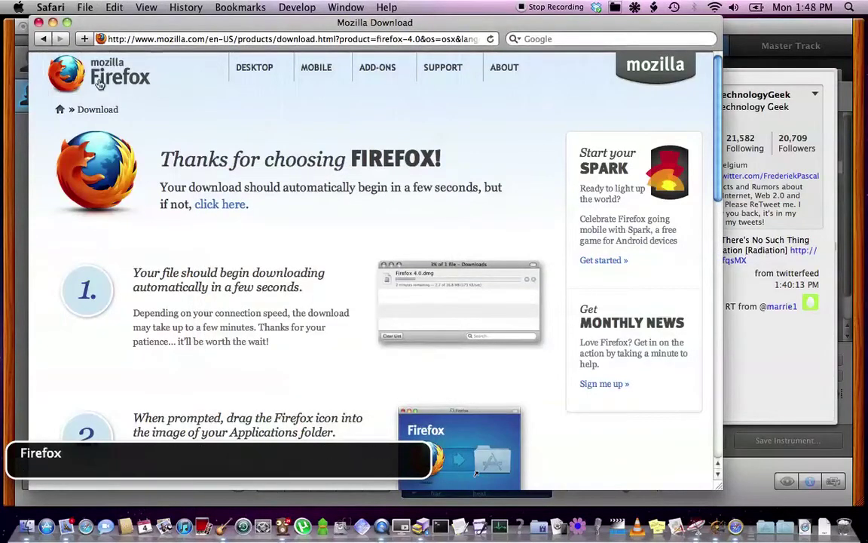
{"action": "key", "text": "ctrl+alt+Left"}
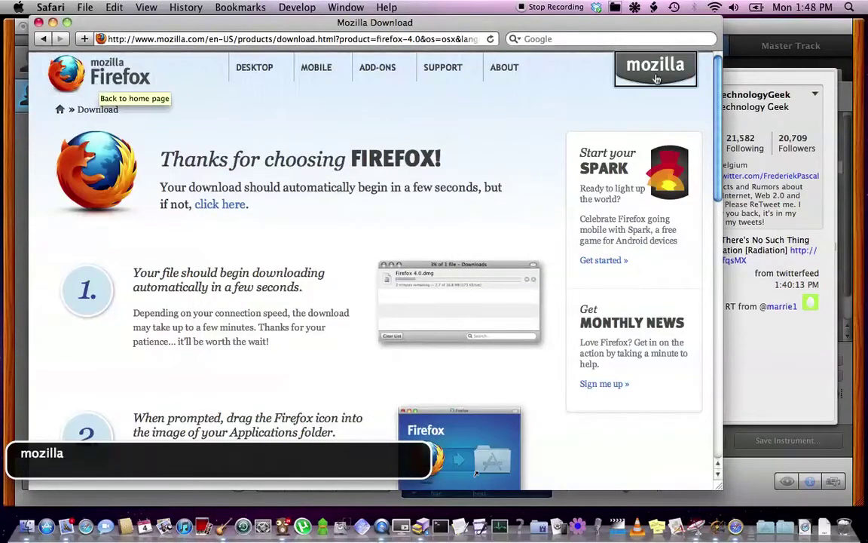
Reopen the Downloads window, read the partly downloaded Firefox 4.0.dmg entry, then close it.
{"action": "key", "text": "alt+super+l"}
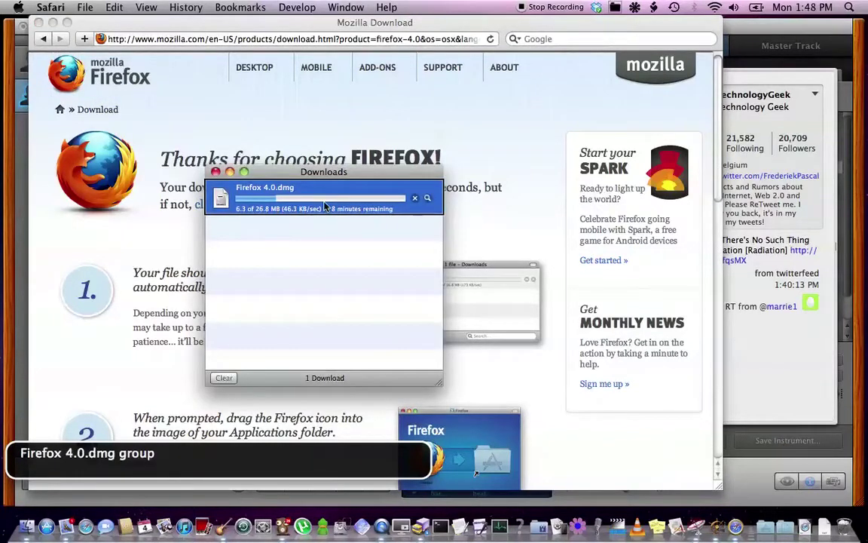
{"action": "key", "text": "ctrl+alt+Right"}
{"action": "key", "text": "ctrl+alt+Left"}
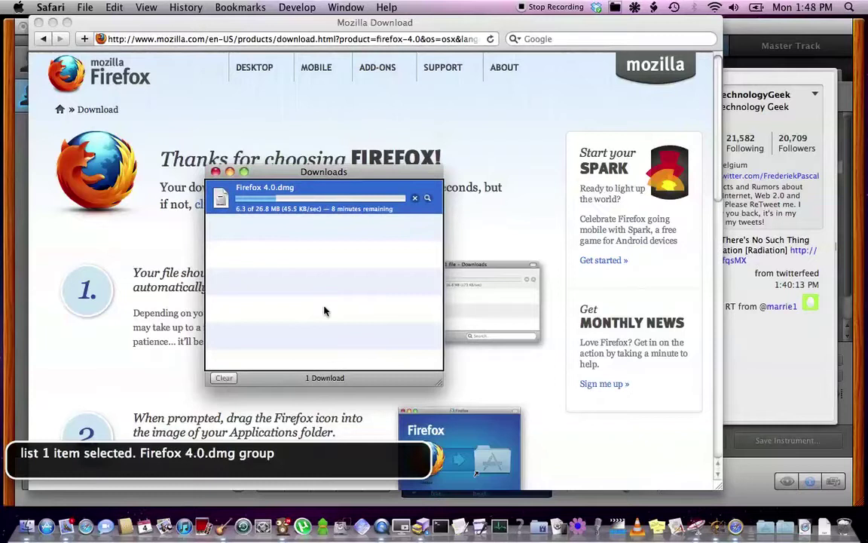
{"action": "key", "text": "ctrl+alt+shift+Down"}
{"action": "key", "text": "ctrl+alt+shift+Down"}
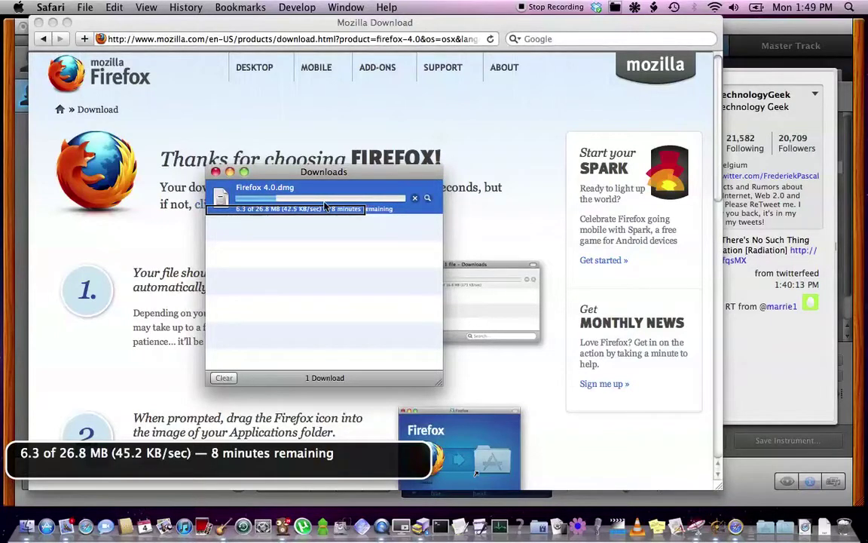
{"action": "key", "text": "ctrl+alt+shift+Up"}
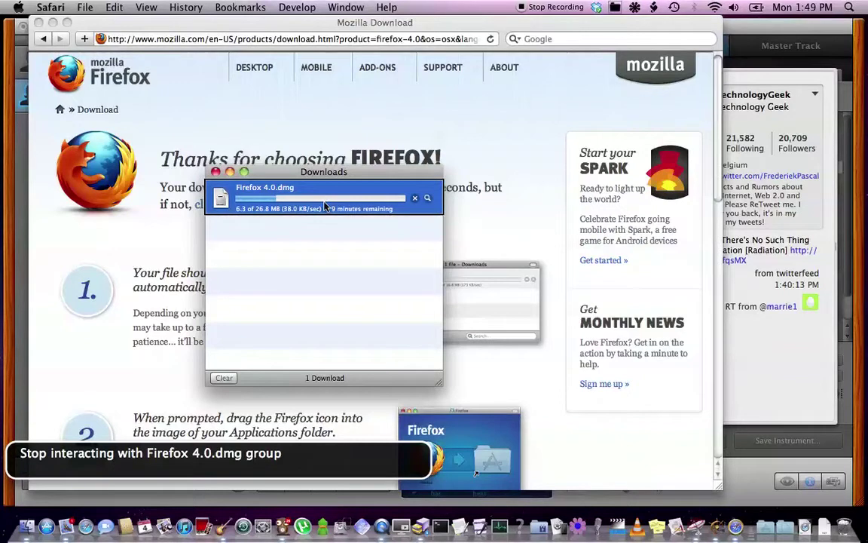
{"action": "key", "text": "super+w"}
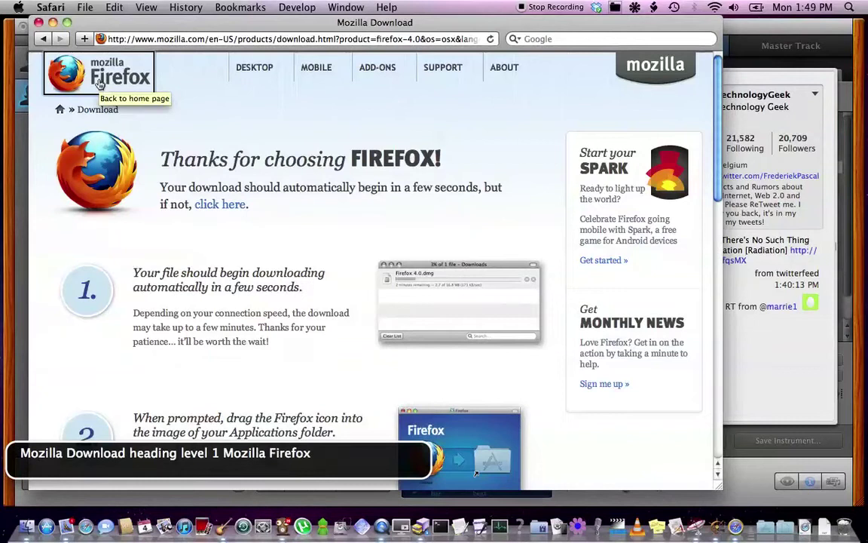
Follow the mozilla link to mozilla.org and read its heading and navigation down to Thunderbird.
{"action": "key", "text": "ctrl+alt+Right"}
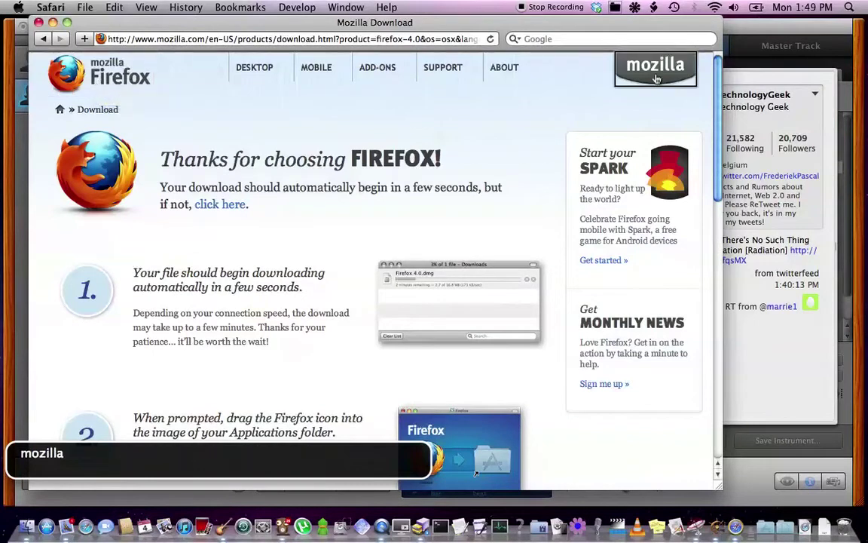
{"action": "key", "text": "ctrl+alt+space"}
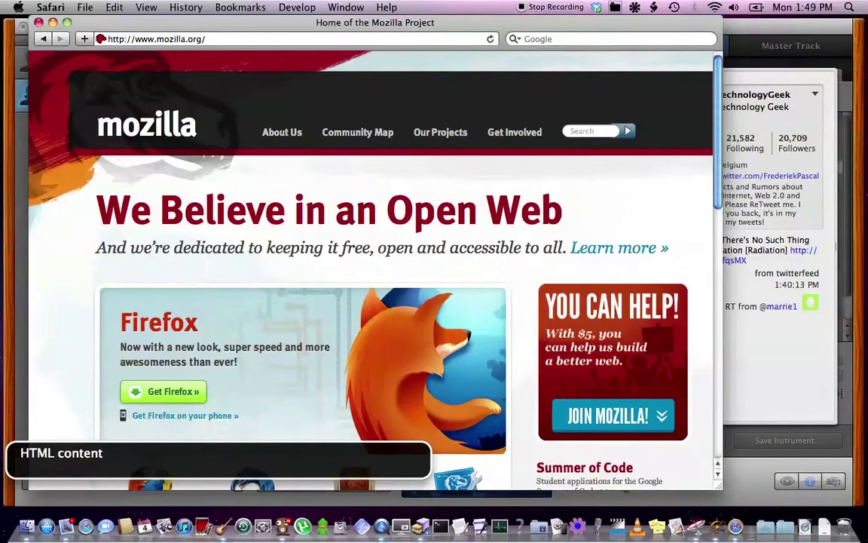
{"action": "key", "text": "ctrl+alt+Right"}
{"action": "key", "text": "ctrl+alt+Right"}
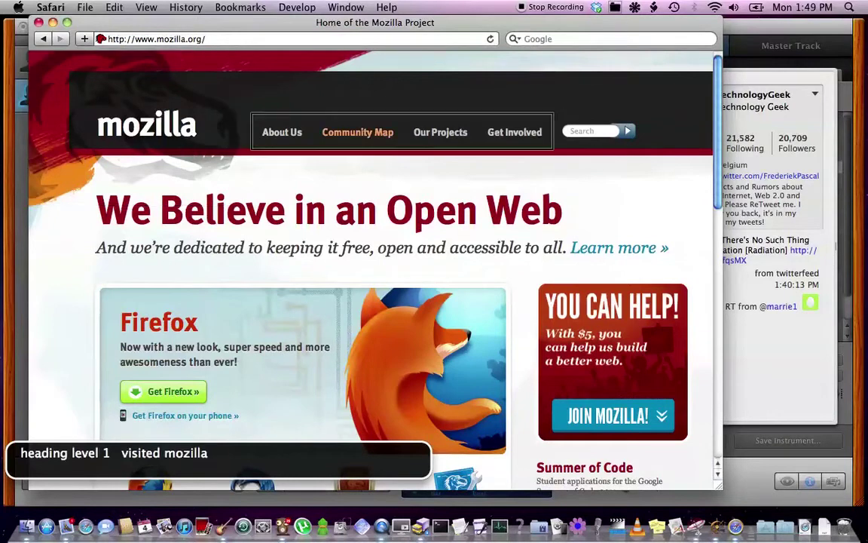
{"action": "key", "text": "ctrl+alt+Right"}
{"action": "key", "text": "ctrl+alt+Right"}
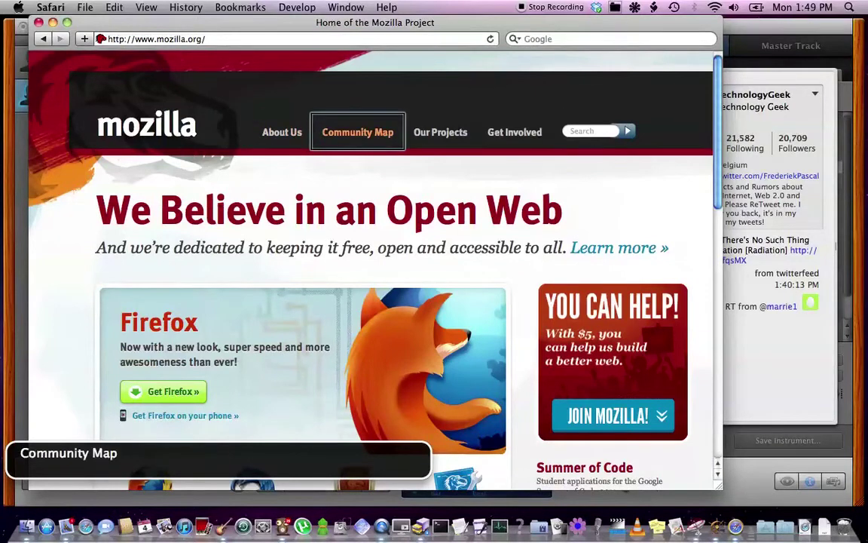
{"action": "key", "text": "ctrl+alt+Right"}
{"action": "key", "text": "ctrl+alt+Right"}
{"action": "key", "text": "ctrl+alt+Right"}
{"action": "key", "text": "ctrl+alt+Right"}
{"action": "key", "text": "ctrl+alt+Right"}
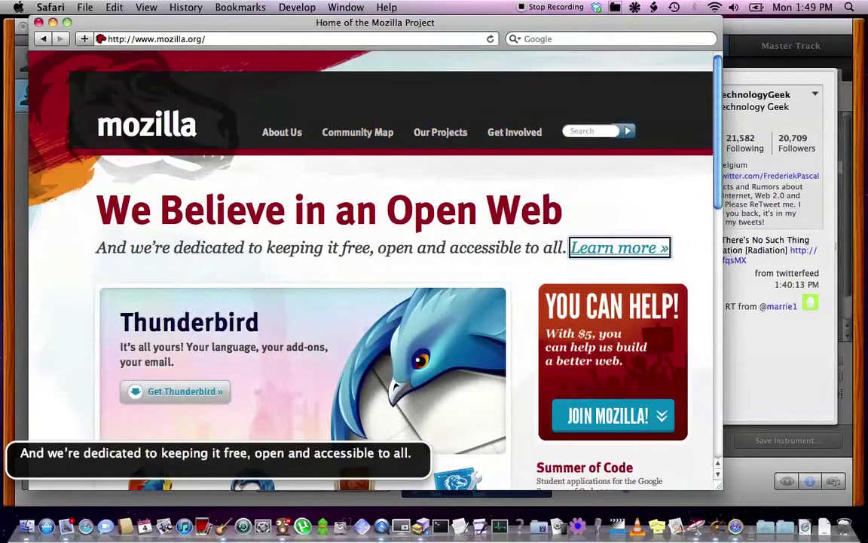
{"action": "key", "text": "ctrl+alt+Right"}
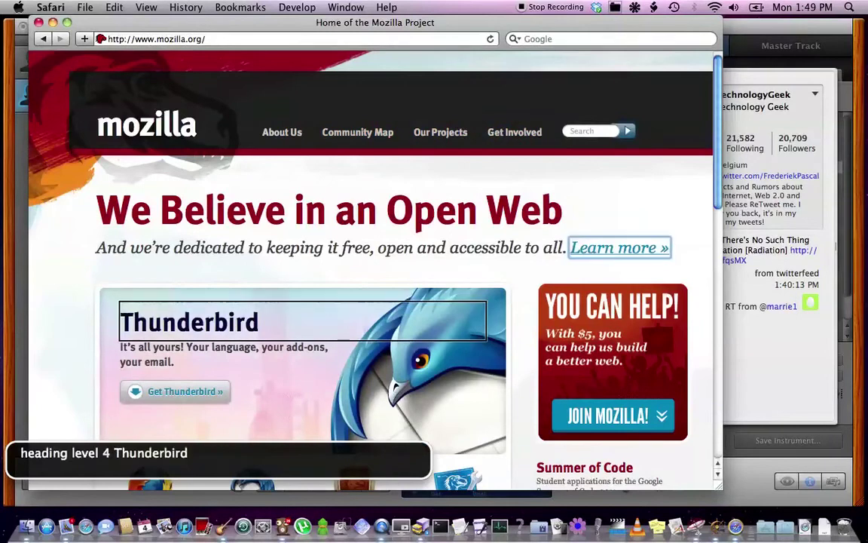
{"action": "key", "text": "ctrl+alt+Right"}
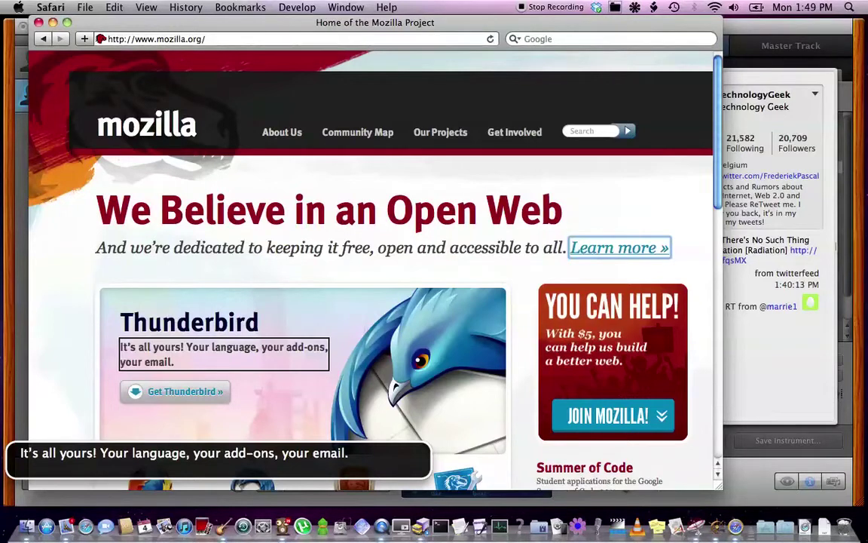
Jump back to the mozilla logo heading and move through the navigation to the search field.
{"action": "key", "text": "ctrl+alt+super+shift+h"}
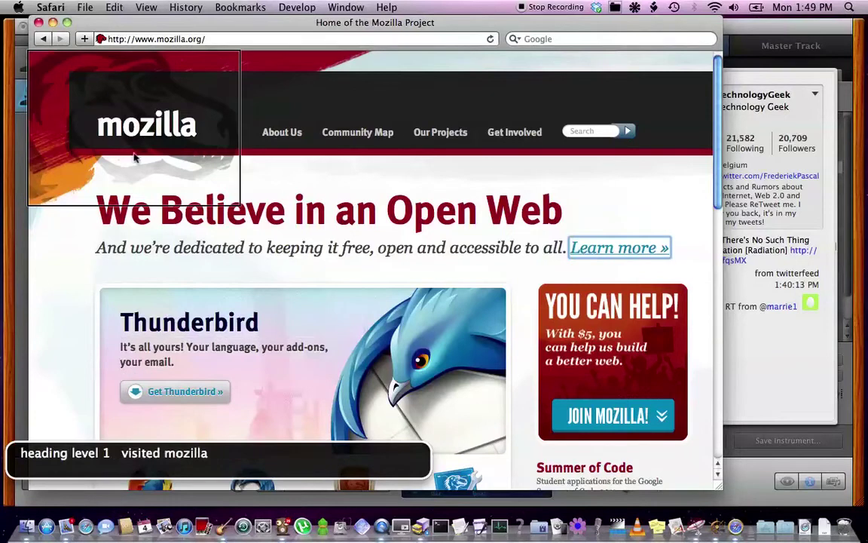
{"action": "key", "text": "ctrl+alt+Right"}
{"action": "key", "text": "ctrl+alt+Right"}
{"action": "key", "text": "ctrl+alt+Right"}
{"action": "key", "text": "ctrl+alt+Right"}
{"action": "key", "text": "ctrl+alt+Right"}
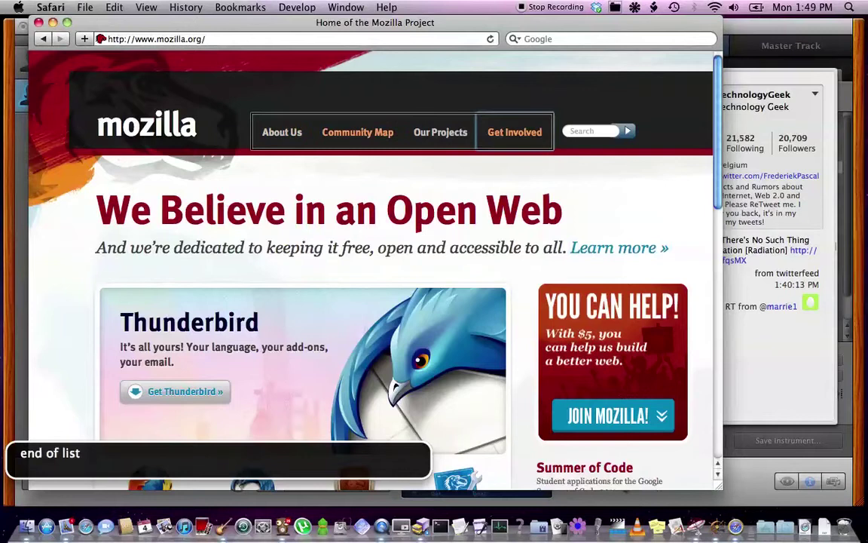
{"action": "key", "text": "ctrl+alt+Right"}
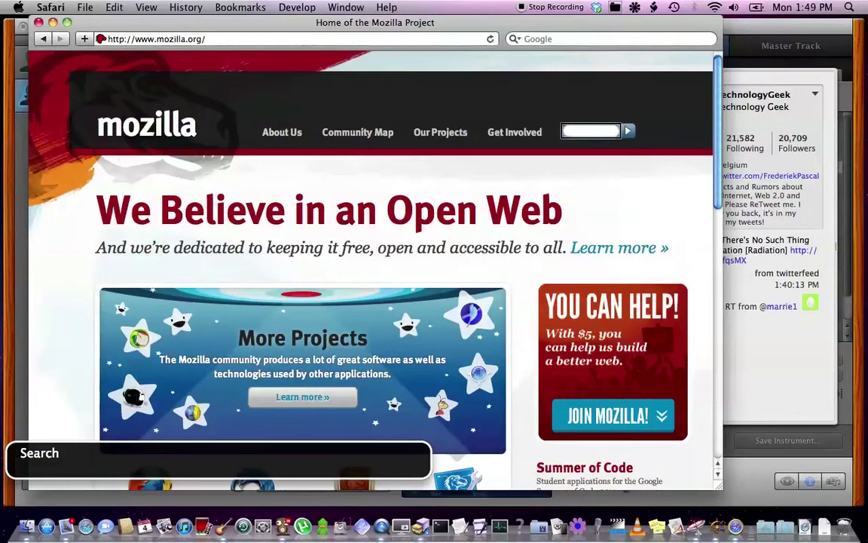
Switch to QuickTime Player to end 'a look at firefox part 01.mov', then return to Safari.
{"action": "key", "text": "super+Tab"}
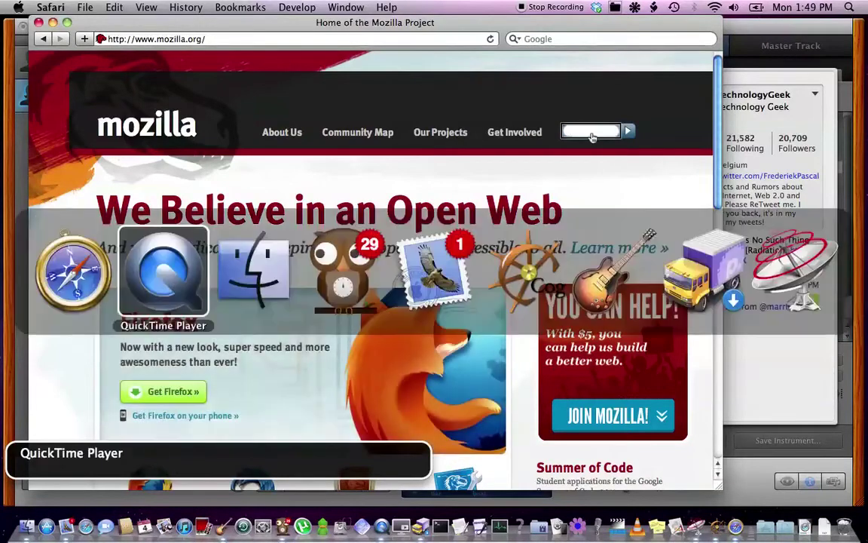
{"action": "key", "text": "super+Tab"}
{"action": "key", "text": "super+shift+Tab"}
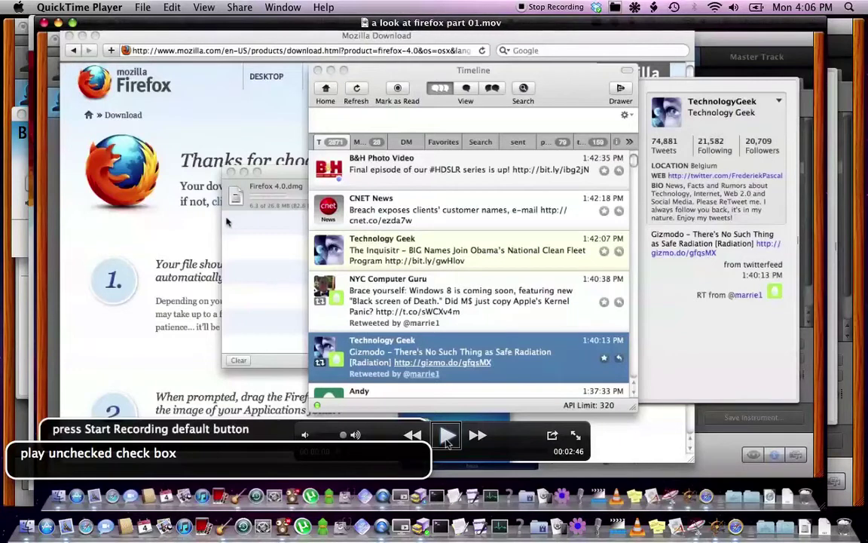
{"action": "key", "text": "super+Tab"}
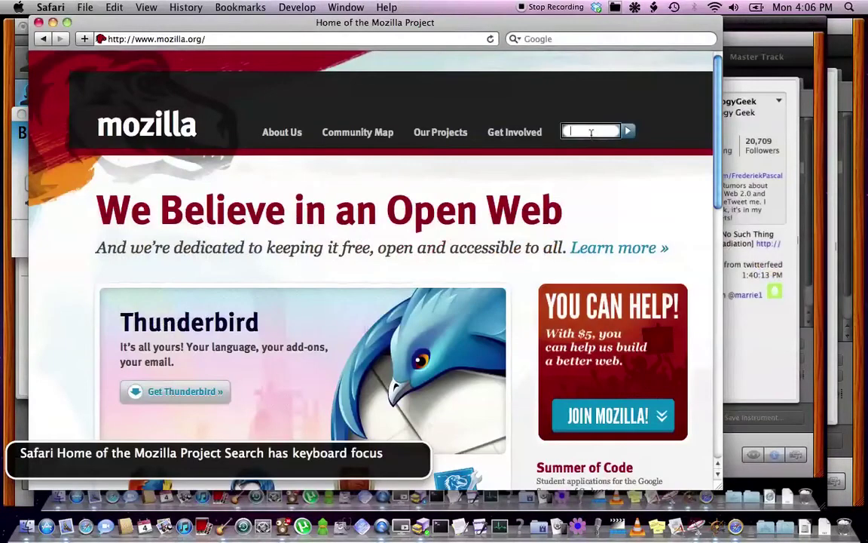
Set the VoiceOver speaking rate to 50%.
{"action": "key", "text": "ctrl+alt+super+Left"}
{"action": "key", "text": "ctrl+alt+super+Right"}
{"action": "key", "text": "ctrl+alt+super+Down"}
{"action": "key", "text": "Down"}
{"action": "key", "text": "ctrl+alt+super+Up"}
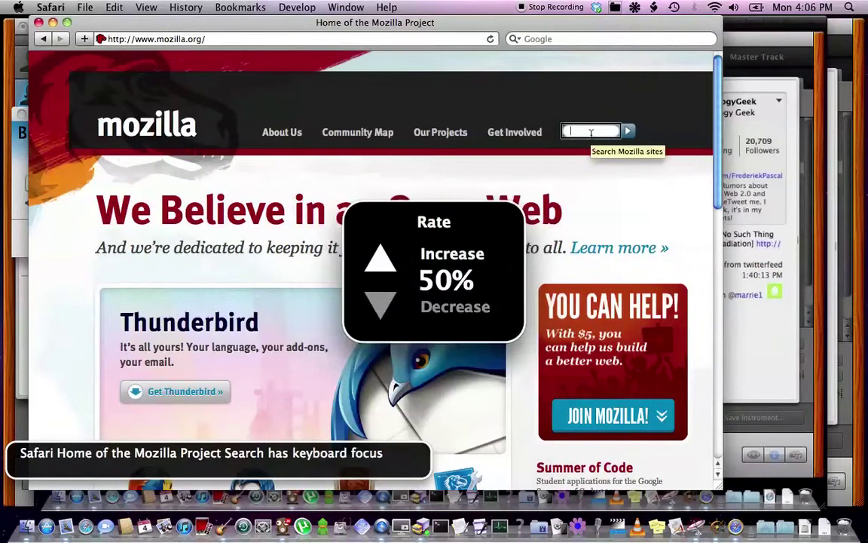
{"action": "key", "text": "ctrl+alt+super+Down"}
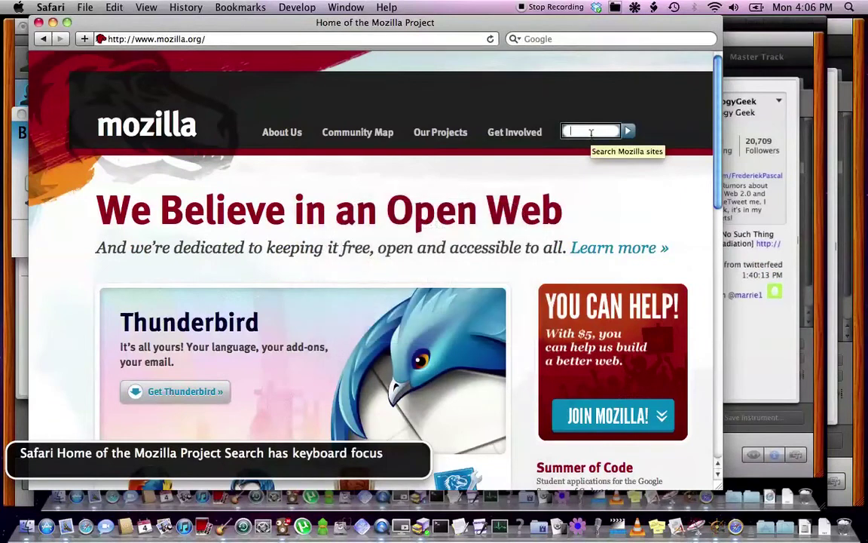
Open Safari's Downloads list and select the completed 26.8 MB Firefox entry.
{"action": "key", "text": "super+alt+l"}
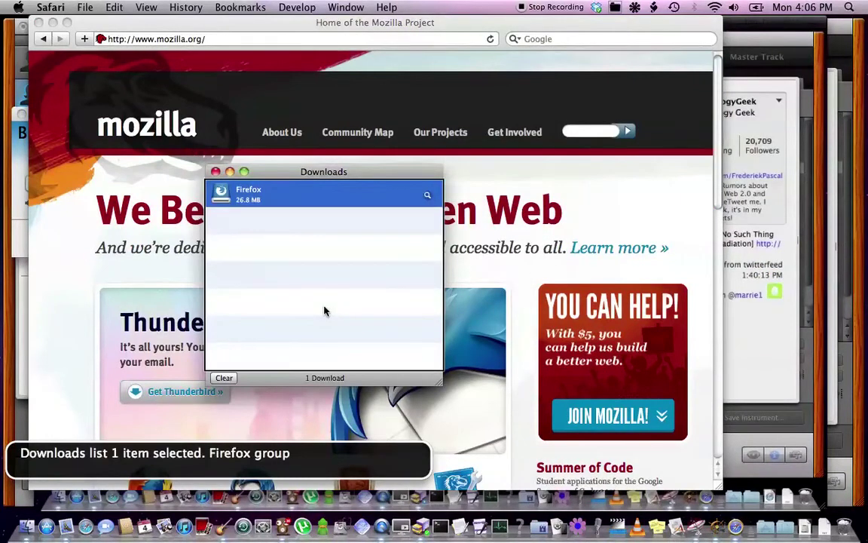
{"action": "key", "text": "F2"}
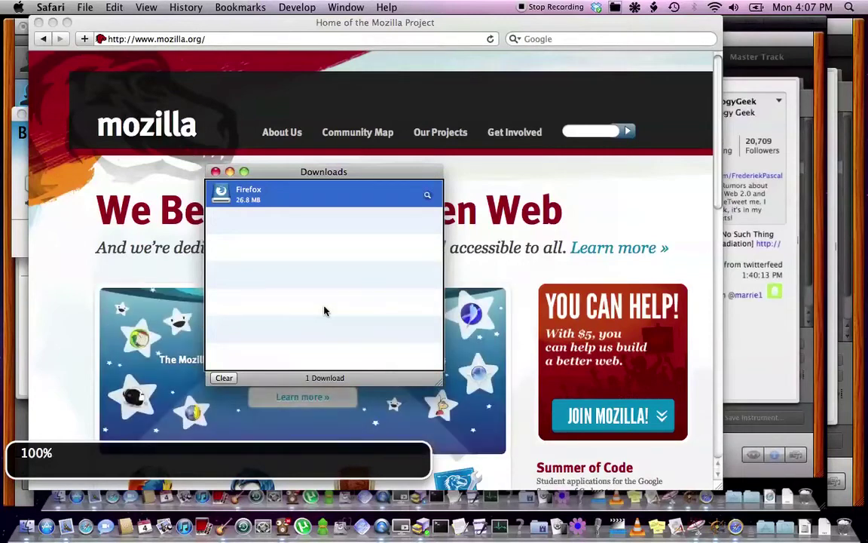
{"action": "left_click", "coordinate": [223, 380]}
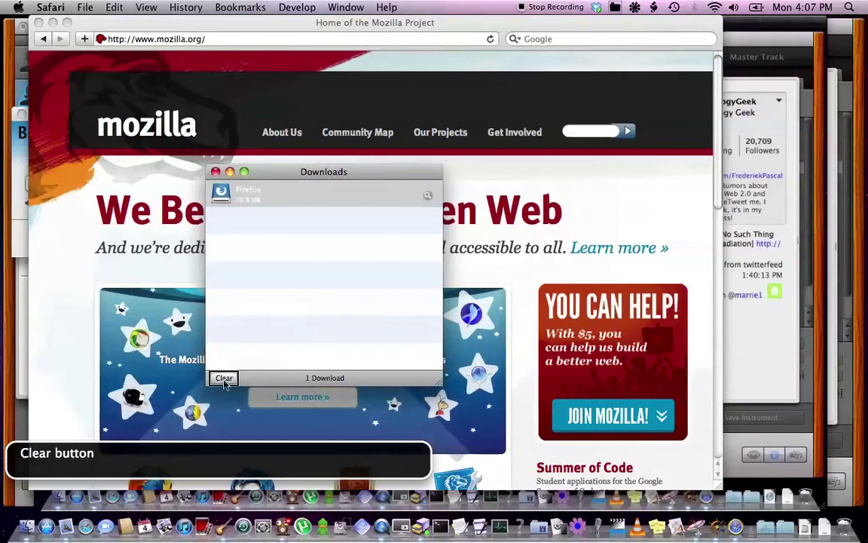
{"action": "key", "text": "Tab"}
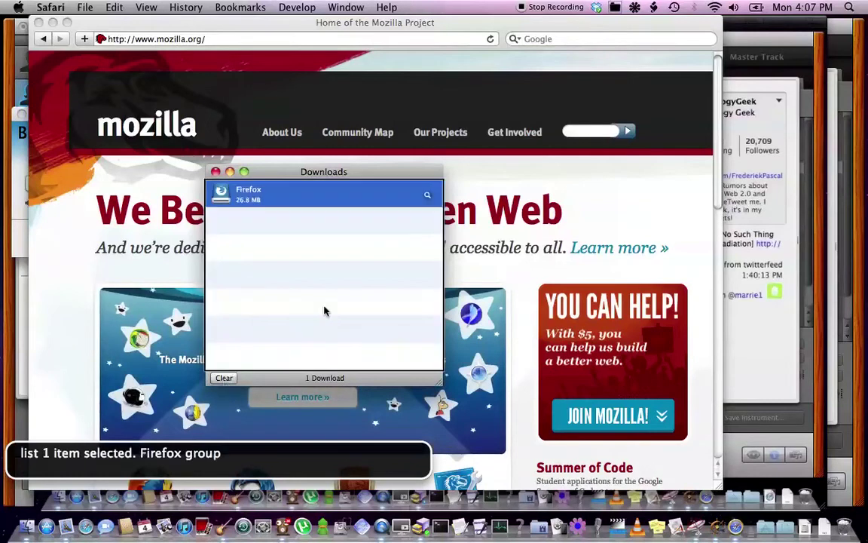
{"action": "left_click", "coordinate": [325, 198]}
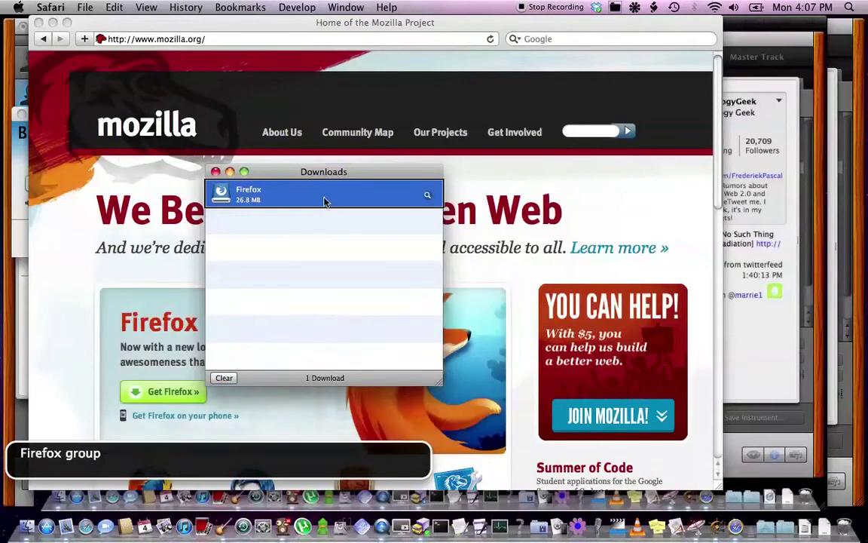
Inspect the Firefox download entry and reveal it in Finder.
{"action": "key", "text": "ctrl+alt+shift+Down"}
{"action": "key", "text": "ctrl+alt+Right"}
{"action": "key", "text": "ctrl+alt+Right"}
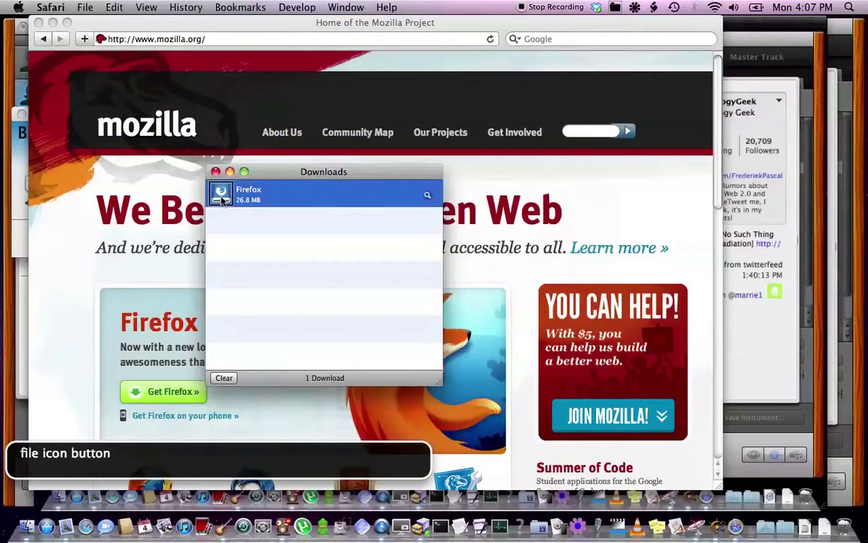
{"action": "key", "text": "ctrl+alt+Right"}
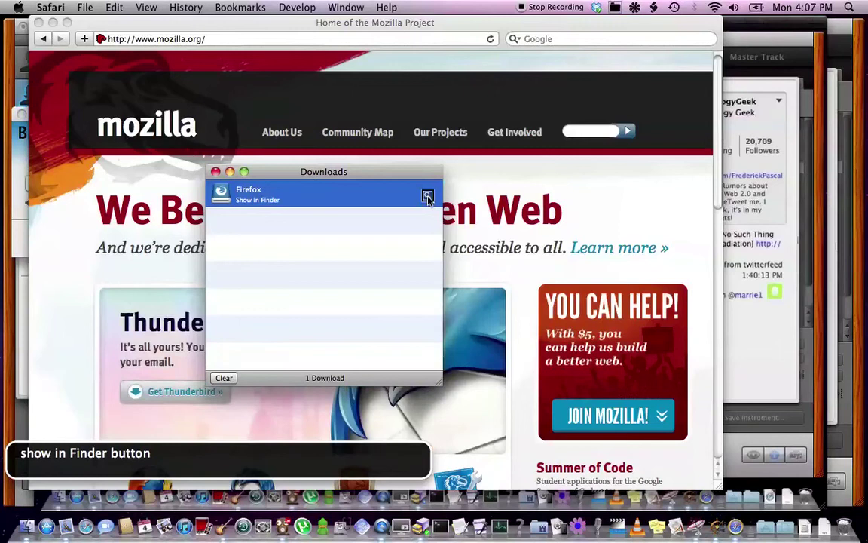
{"action": "key", "text": "ctrl+alt+space"}
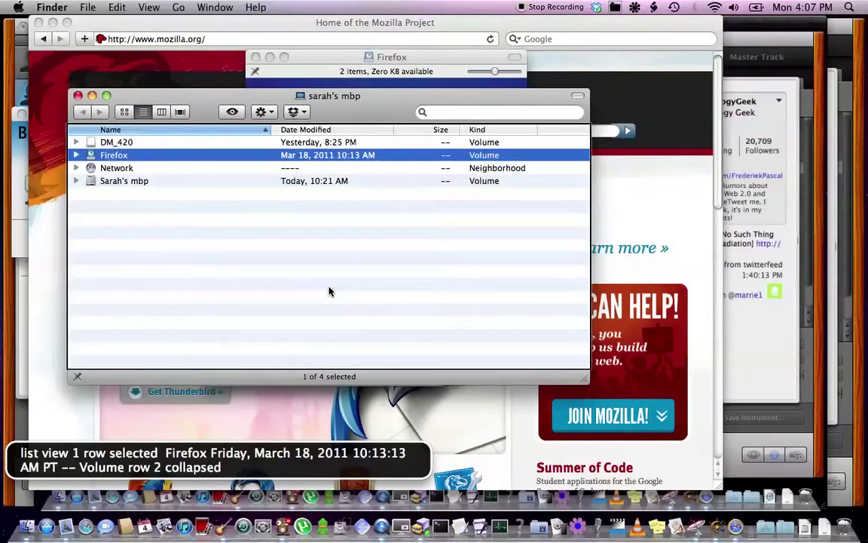
Open the mounted Firefox volume and copy Firefox.app into the Applications folder.
{"action": "key", "text": "Down"}
{"action": "key", "text": "Up"}
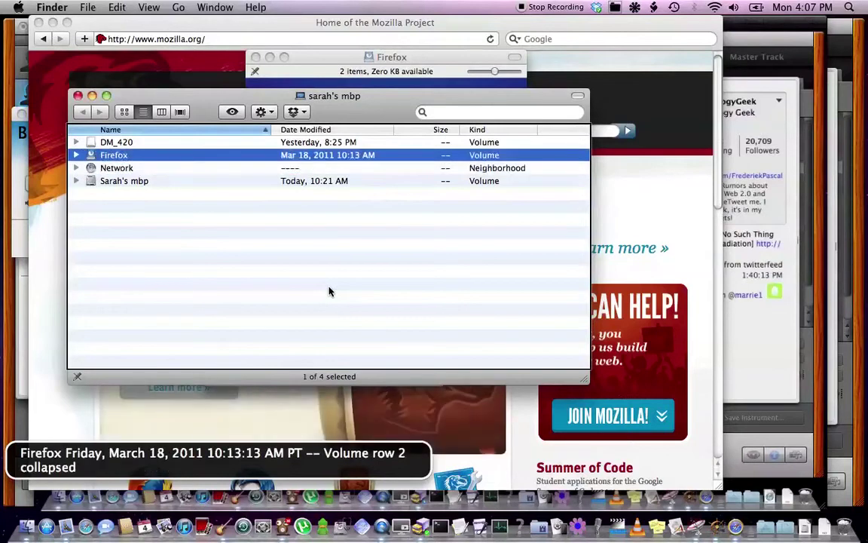
{"action": "key", "text": "Down"}
{"action": "key", "text": "Up"}
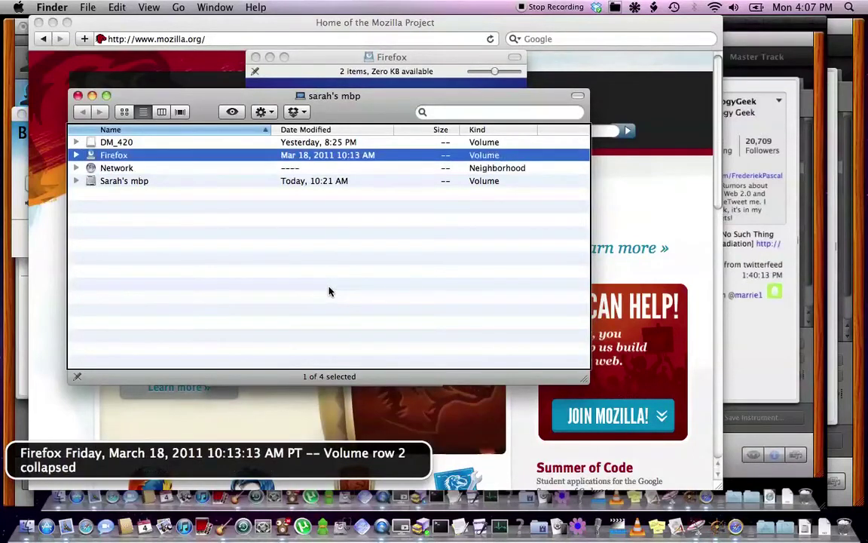
{"action": "key", "text": "super+o"}
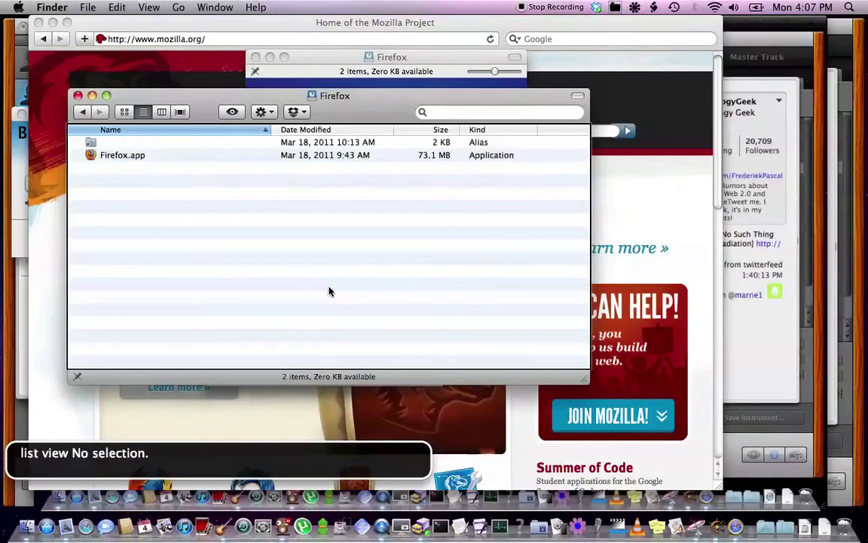
{"action": "key", "text": "Down"}
{"action": "key", "text": "Down"}
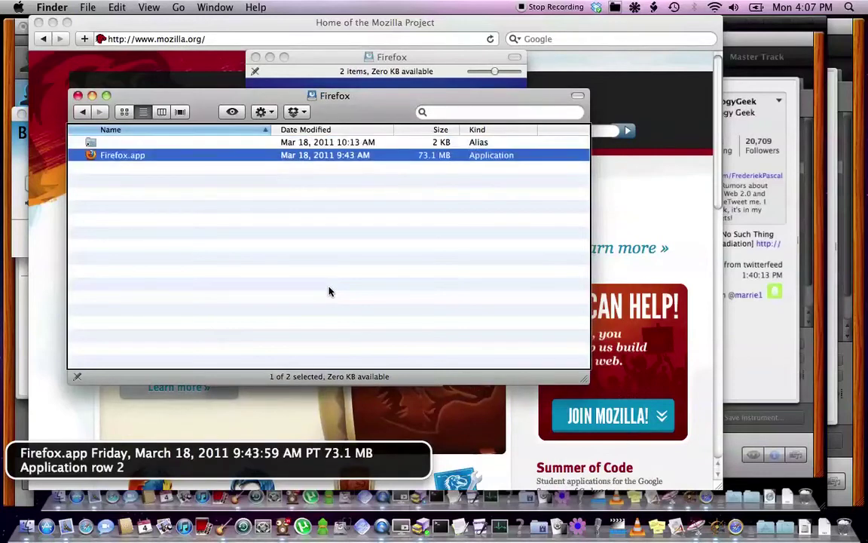
{"action": "key", "text": "super+c"}
{"action": "key", "text": "super+shift+a"}
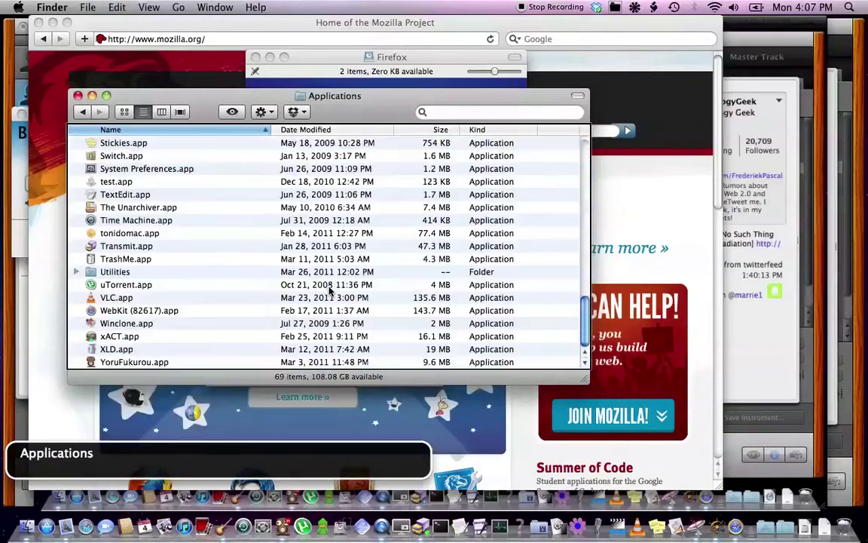
{"action": "key", "text": "super+v"}
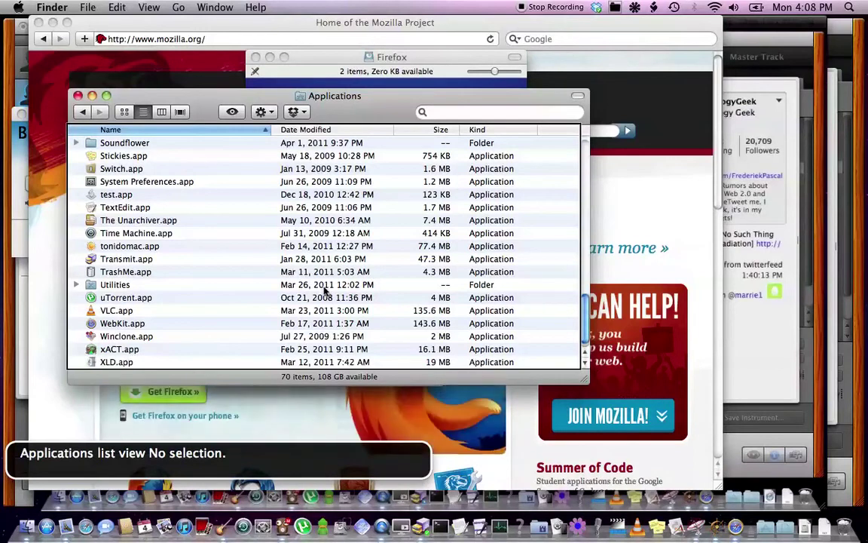
Open Firefox.app from Applications and approve the downloaded-from-the-Internet warning.
{"action": "key", "text": "f"}
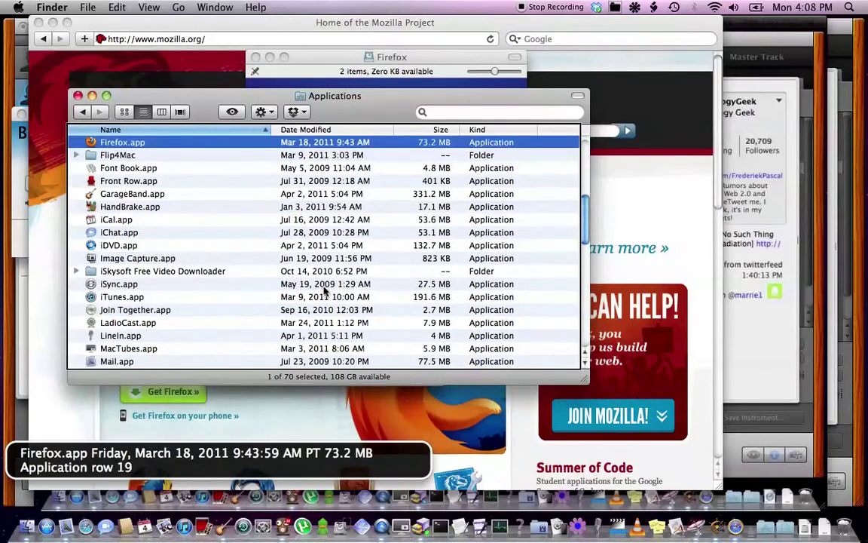
{"action": "key", "text": "super+o"}
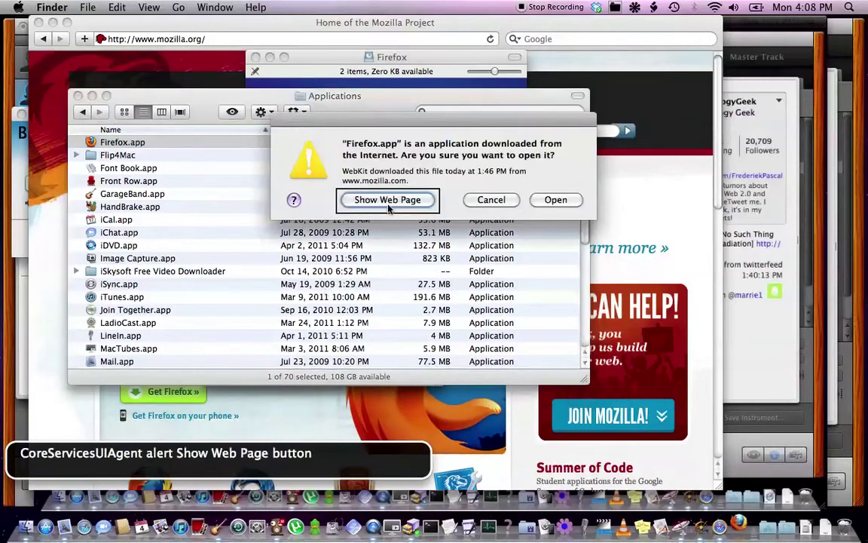
{"action": "key", "text": "ctrl+alt+Right"}
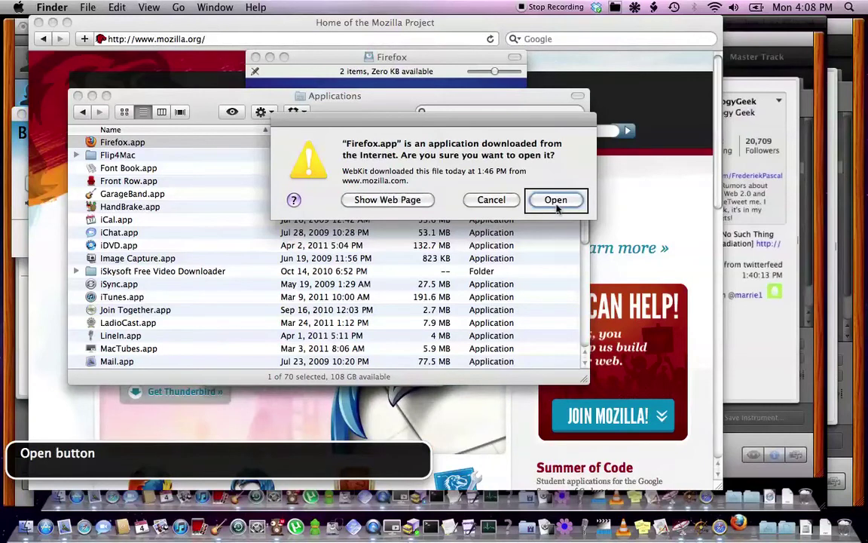
{"action": "key", "text": "ctrl+alt+space"}
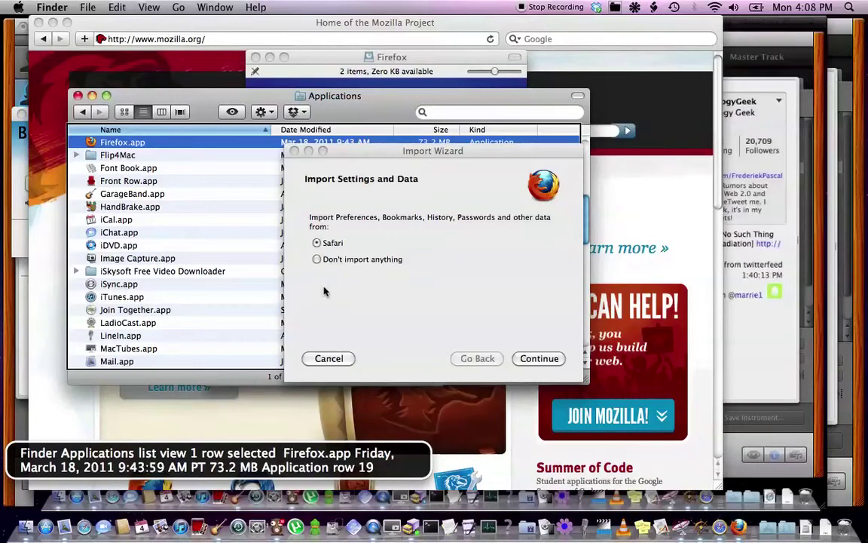
Switch to Firefox and use the VoiceOver Window Chooser, which finds no Firefox windows.
{"action": "key", "text": "super+shift+Tab"}
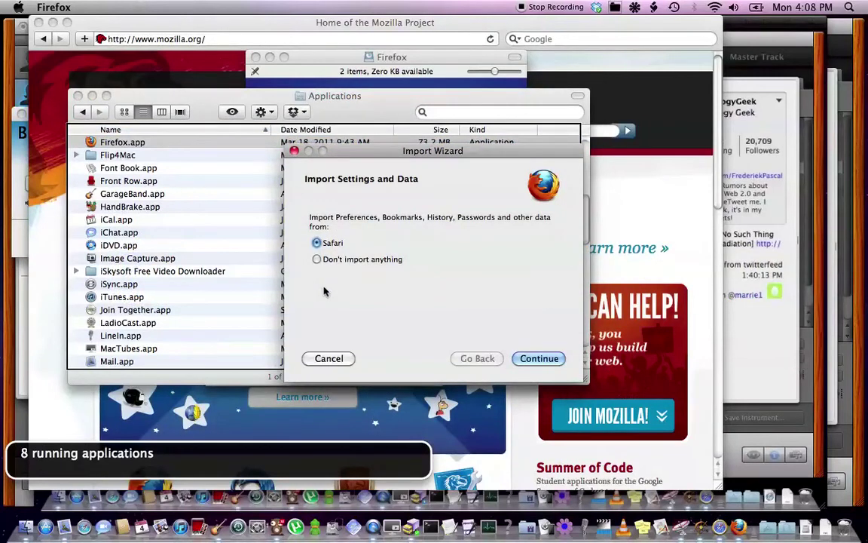
{"action": "key", "text": "ctrl+alt+F2"}
{"action": "key", "text": "ctrl+alt+F2"}
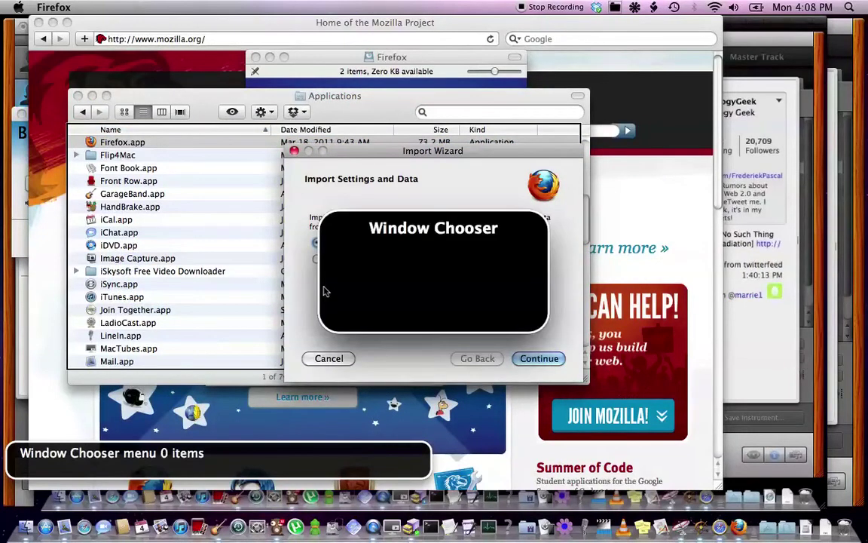
{"action": "key", "text": "Escape"}
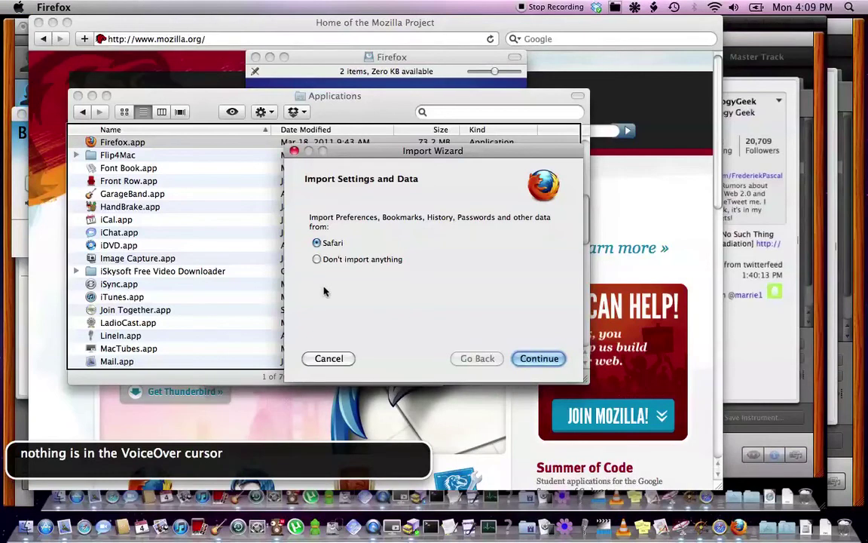
{"action": "key", "text": "ctrl+alt+F2"}
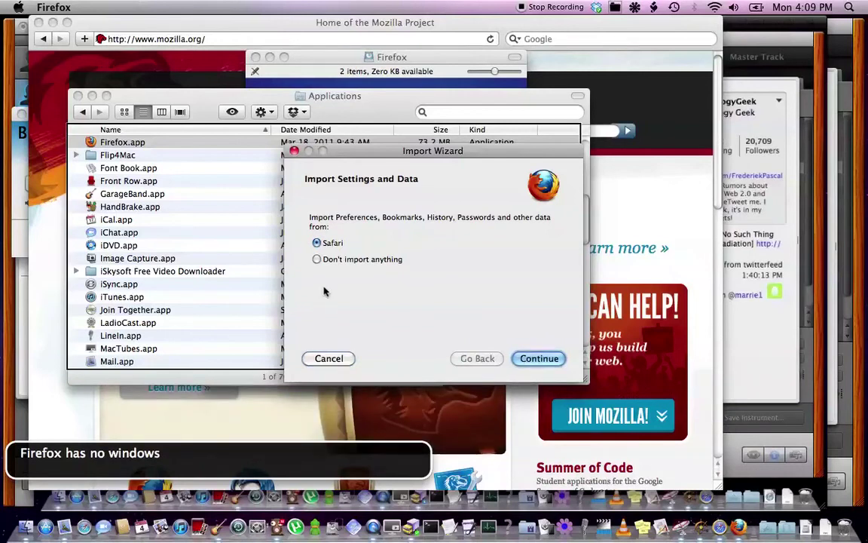
{"action": "left_click", "coordinate": [653, 7]}
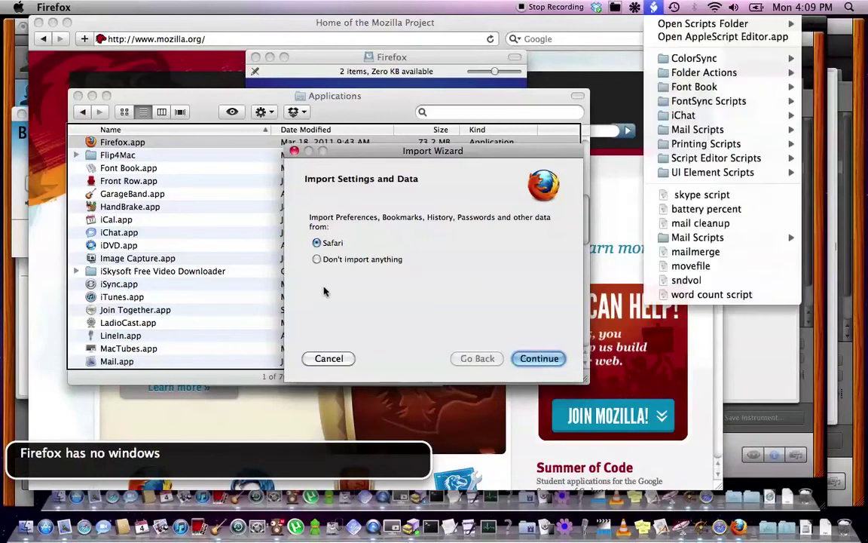
{"action": "left_click", "coordinate": [654, 9]}
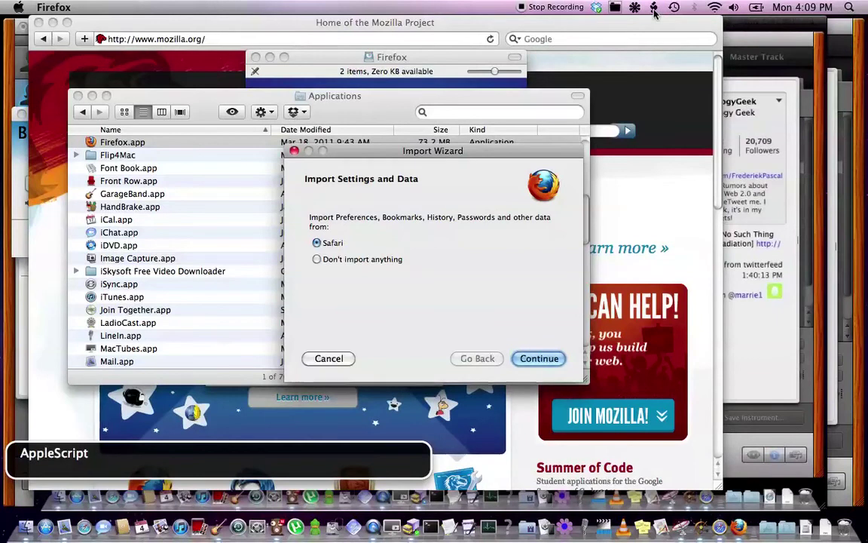
{"action": "key", "text": "ctrl+alt+super+F5"}
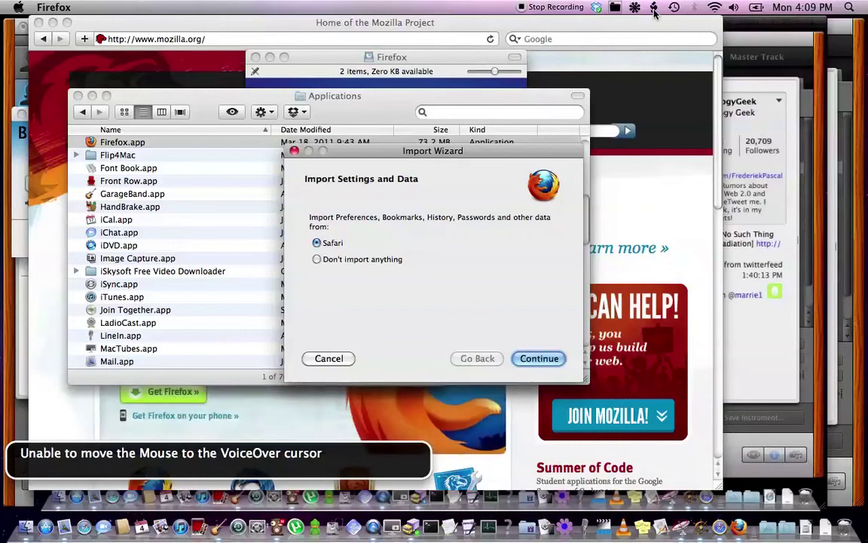
{"action": "key", "text": "super+Tab"}
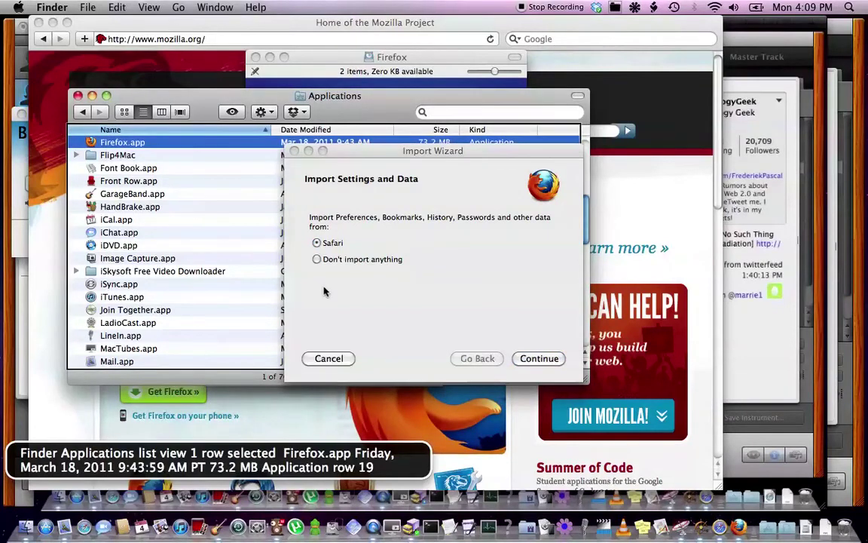
{"action": "key", "text": "super+Tab"}
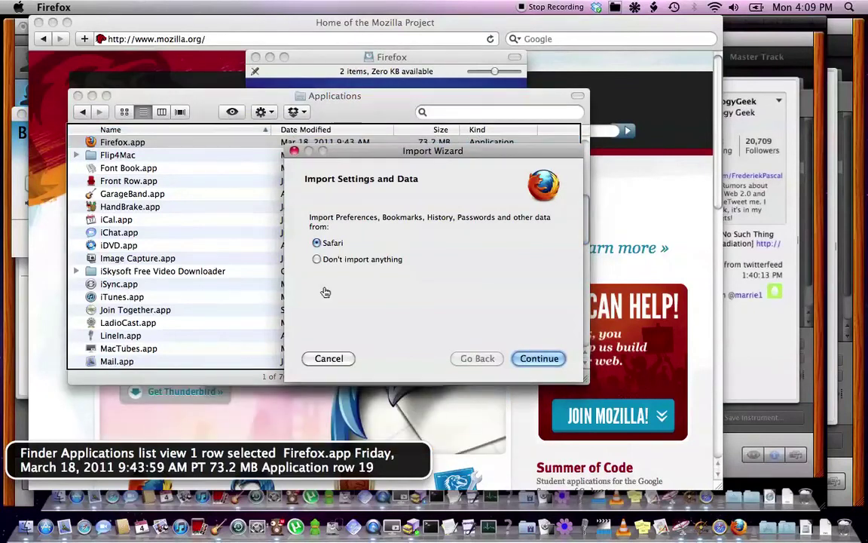
{"action": "key", "text": "super+Tab"}
{"action": "key", "text": "super+shift+Tab"}
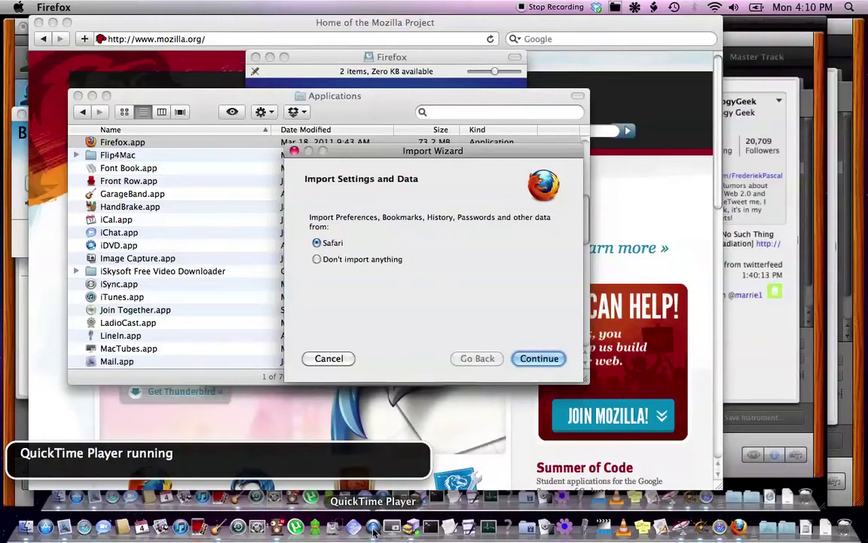
Force quit Firefox from the Force Quit Applications window and confirm it.
{"action": "key", "text": "super+alt+Escape"}
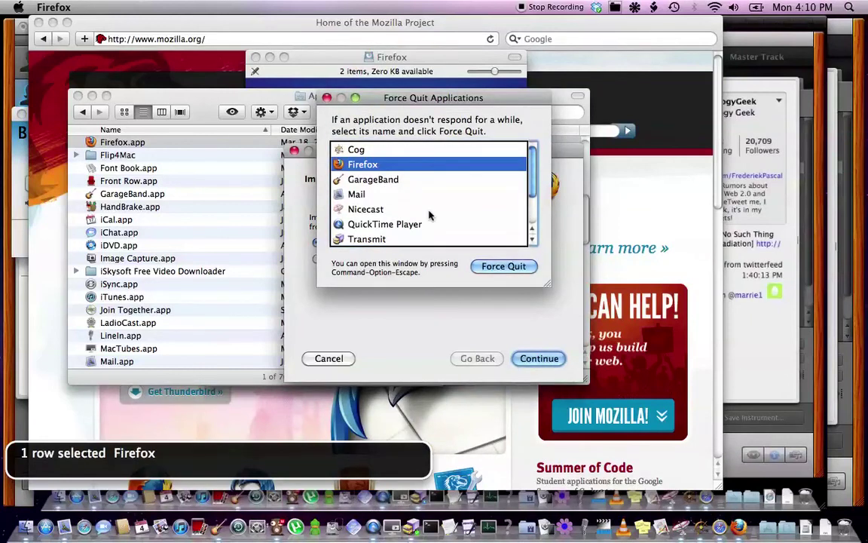
{"action": "left_click", "coordinate": [504, 269]}
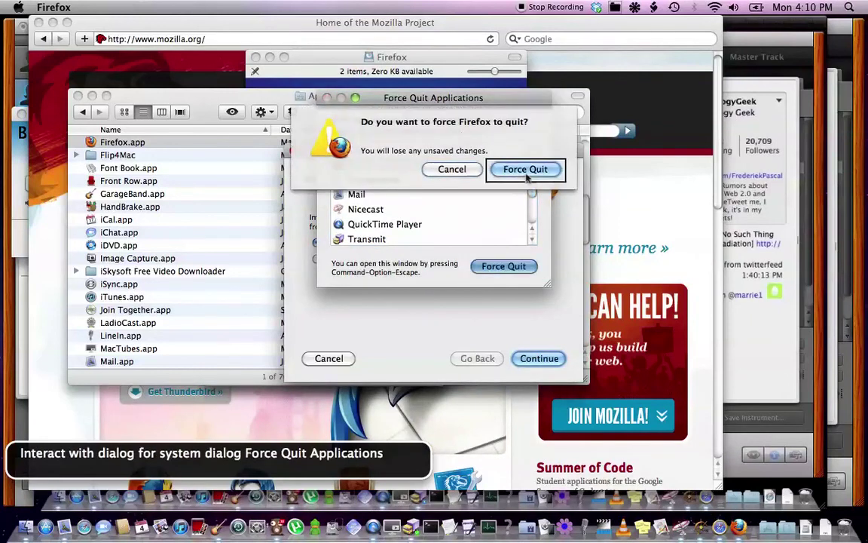
{"action": "left_click", "coordinate": [527, 172]}
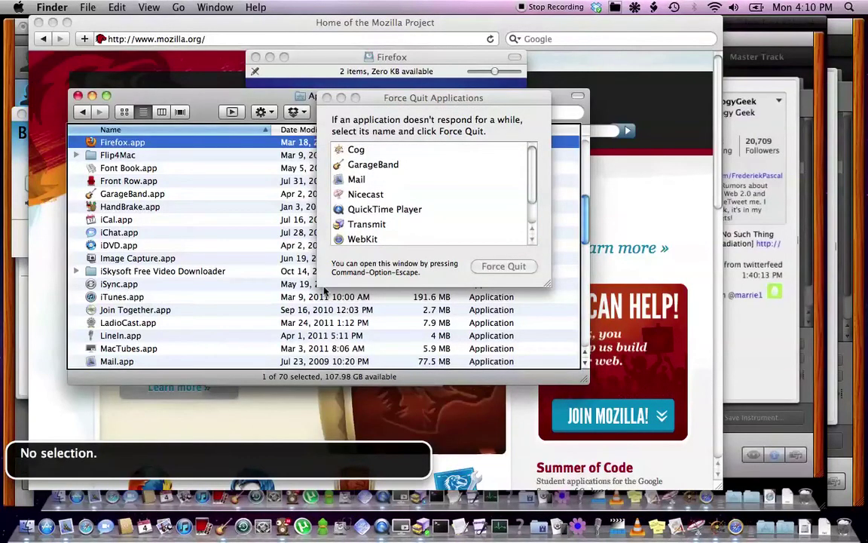
Move the Applications selection down to the Flip4Mac folder and back to Firefox.app.
{"action": "mouse_move", "coordinate": [330, 381]}
{"action": "key", "text": "Down"}
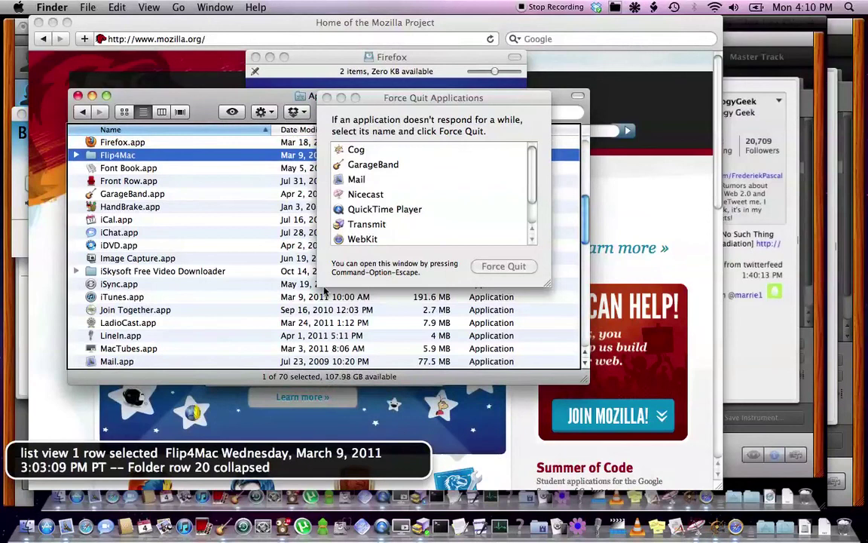
{"action": "key", "text": "Up"}
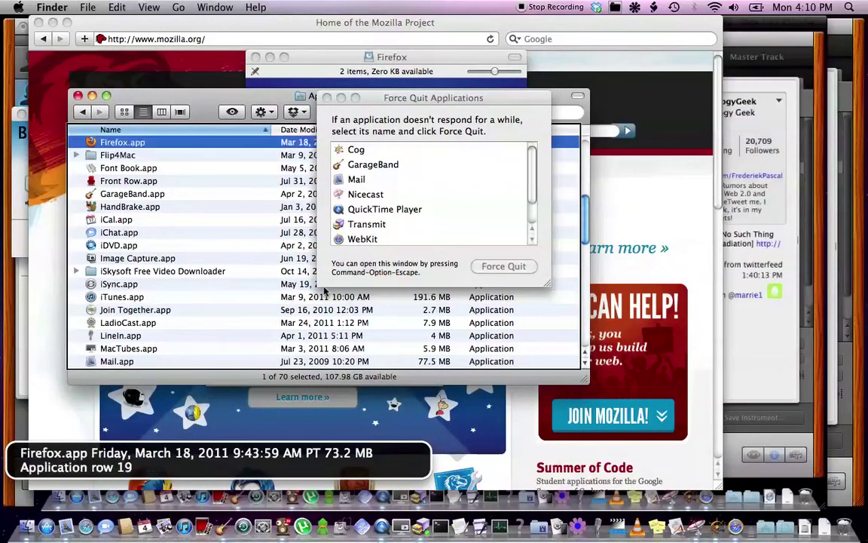
Delete Firefox.app and its two support folders with TrashMe, then quit TrashMe.
{"action": "key", "text": "super+BackSpace"}
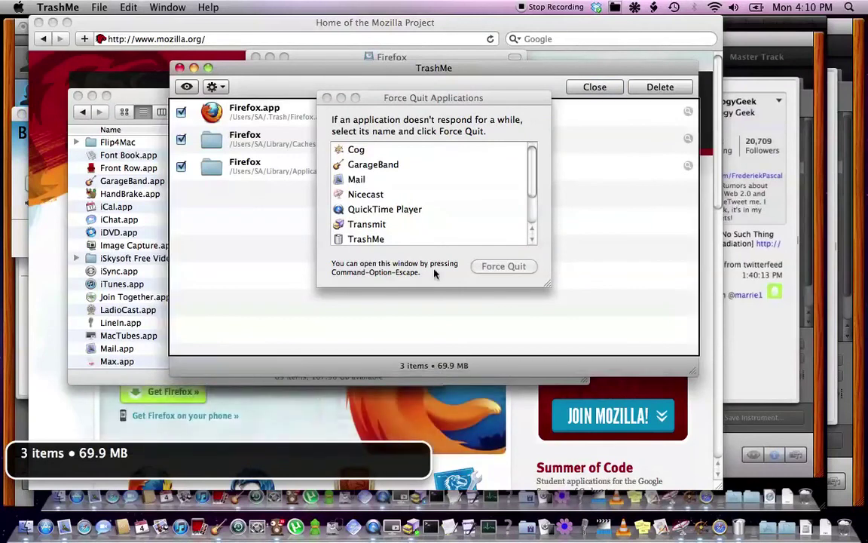
{"action": "left_click", "coordinate": [660, 88]}
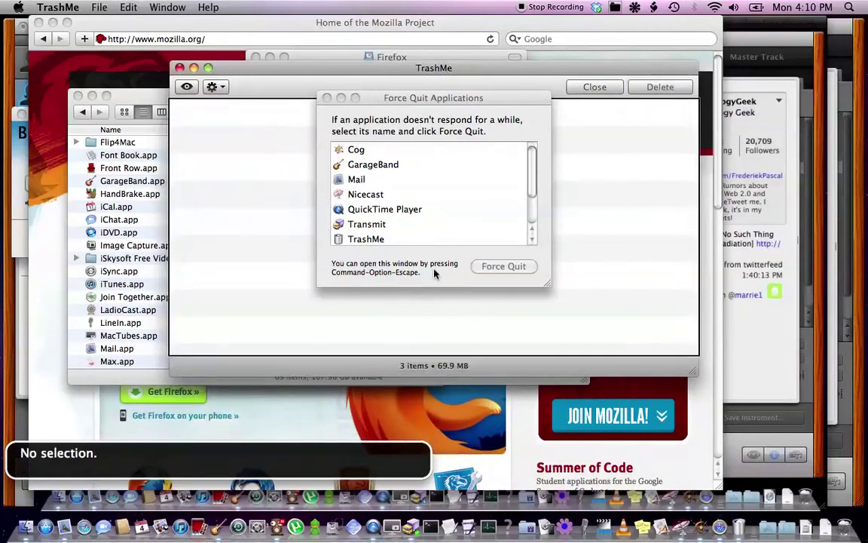
{"action": "key", "text": "super+q"}
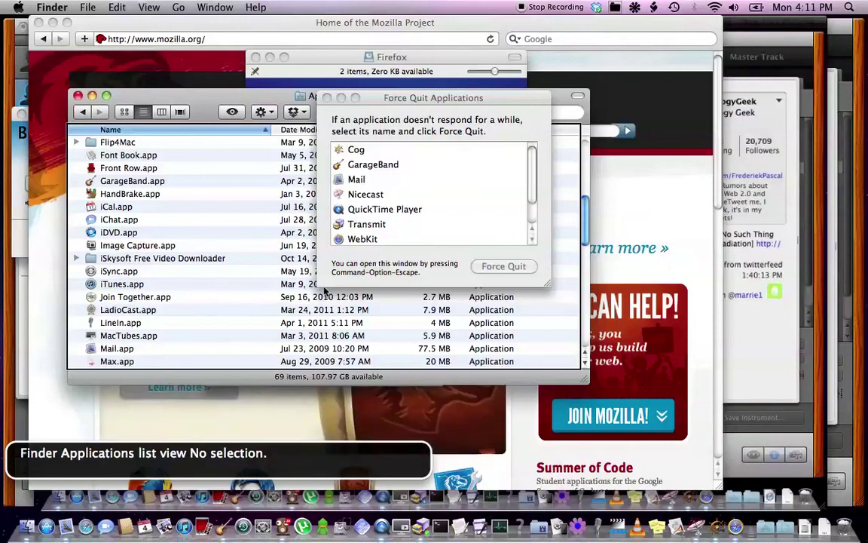
Close the Applications window and bring QuickTime Player's part 01 movie to the front via Safari.
{"action": "key", "text": "super+w"}
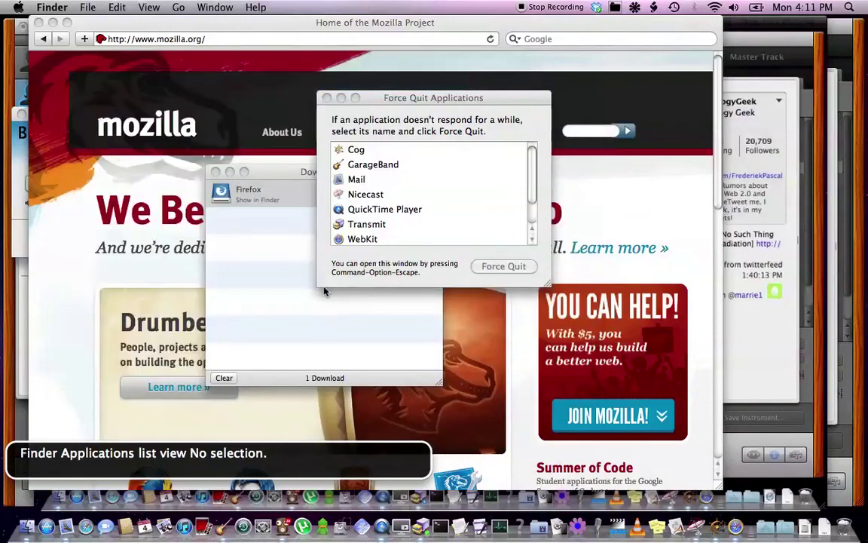
{"action": "key", "text": "super+Tab"}
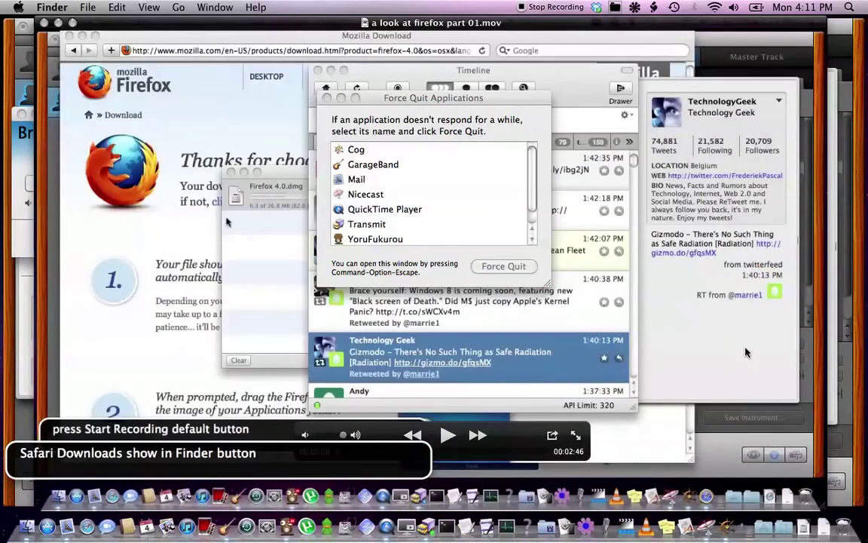
{"action": "key", "text": "super+Tab"}
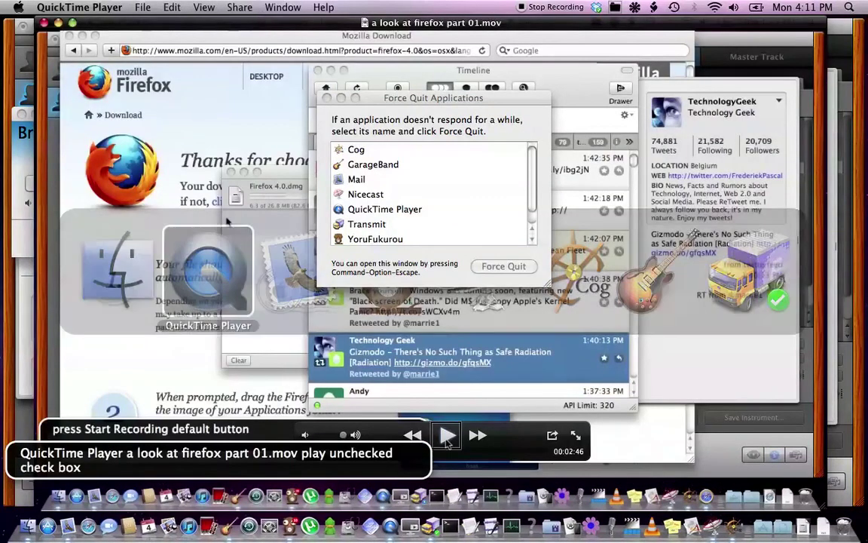